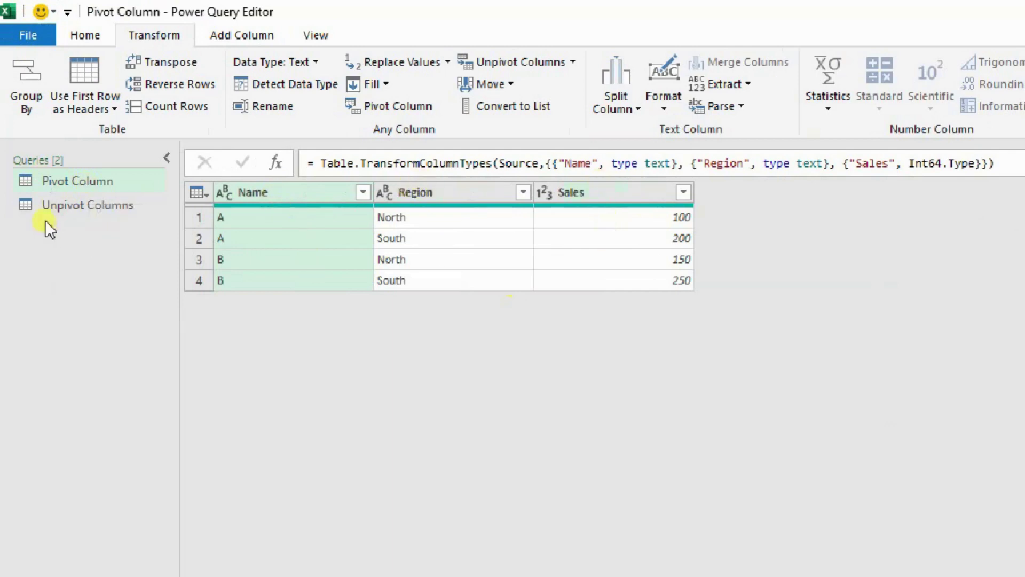
Step: Open the Unpivot Columns query and examine its month columns from January through December
{"action": "left_click", "coordinate": [75, 204]}
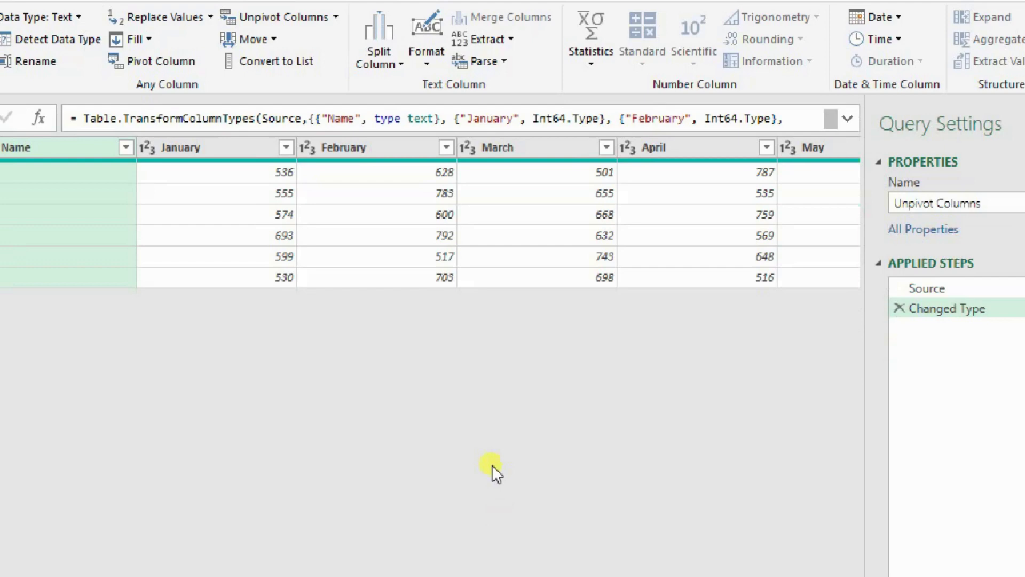
{"action": "left_click_drag", "start_coordinate": [352, 551], "coordinate": [737, 538]}
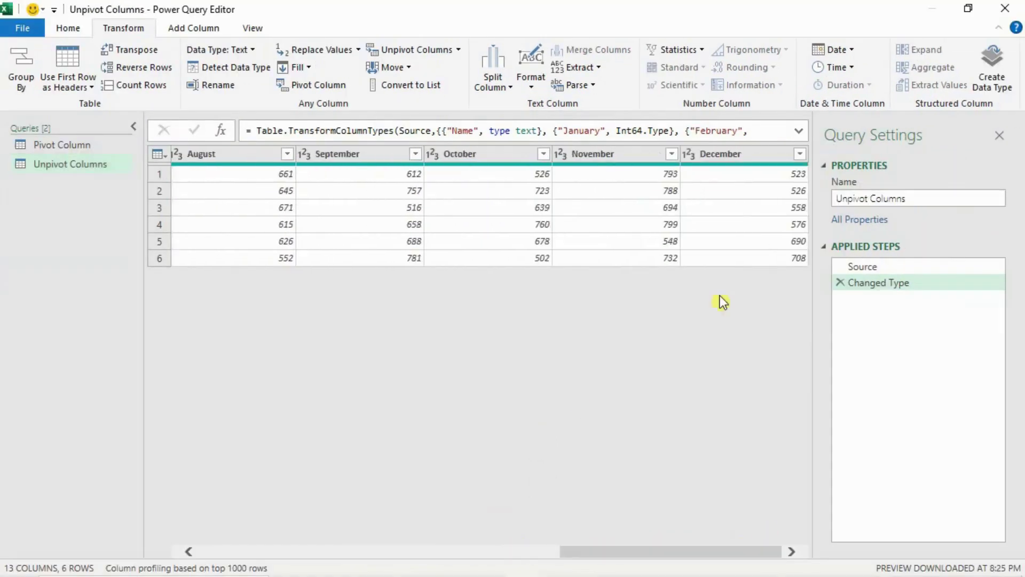
{"action": "left_click_drag", "start_coordinate": [622, 553], "coordinate": [269, 553]}
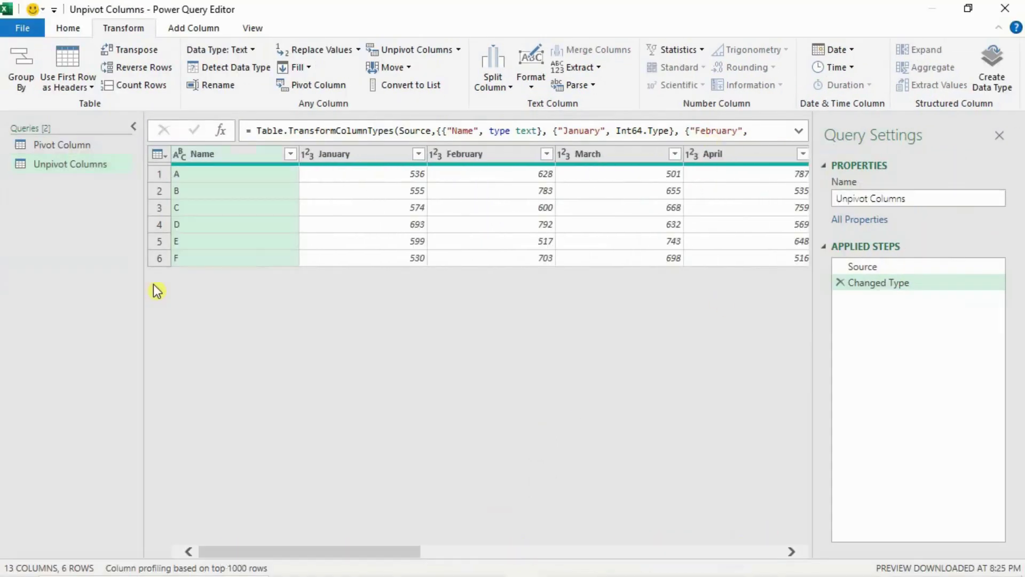
Step: In the Pivot Column query, pivot the Name column with Sales as the values column and no aggregation
{"action": "left_click", "coordinate": [75, 145]}
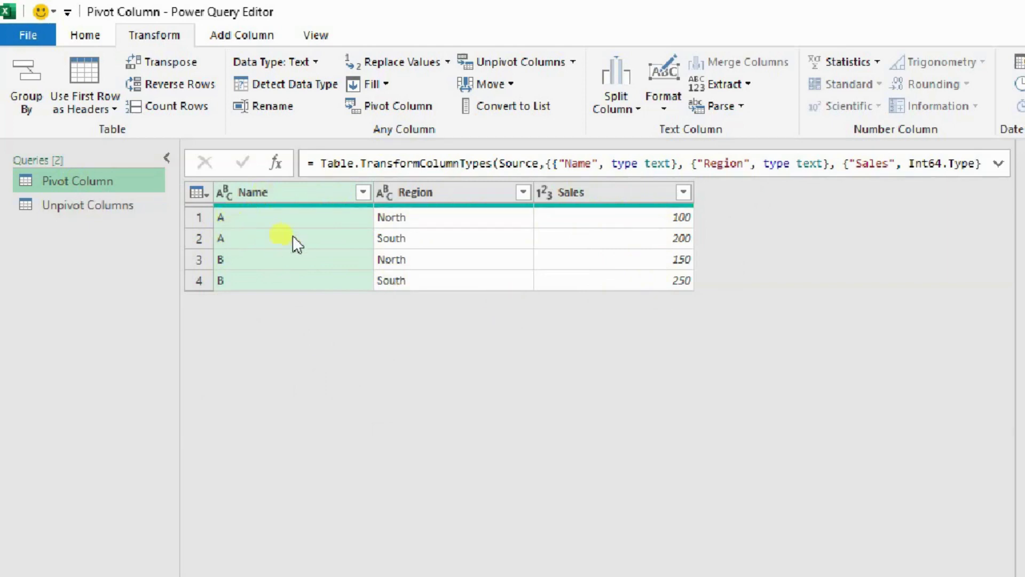
{"action": "left_click", "coordinate": [391, 221]}
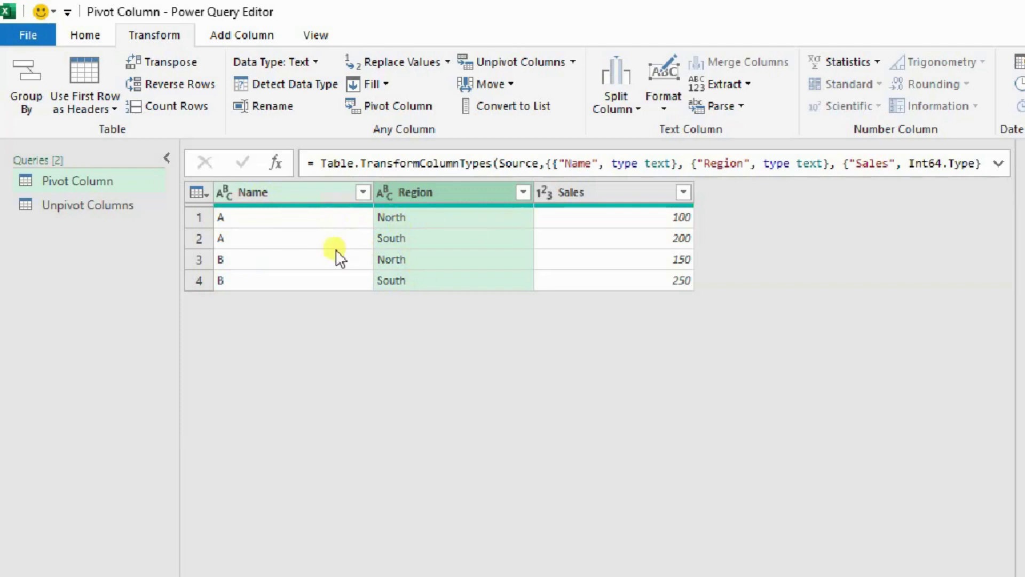
{"action": "left_click", "coordinate": [323, 194]}
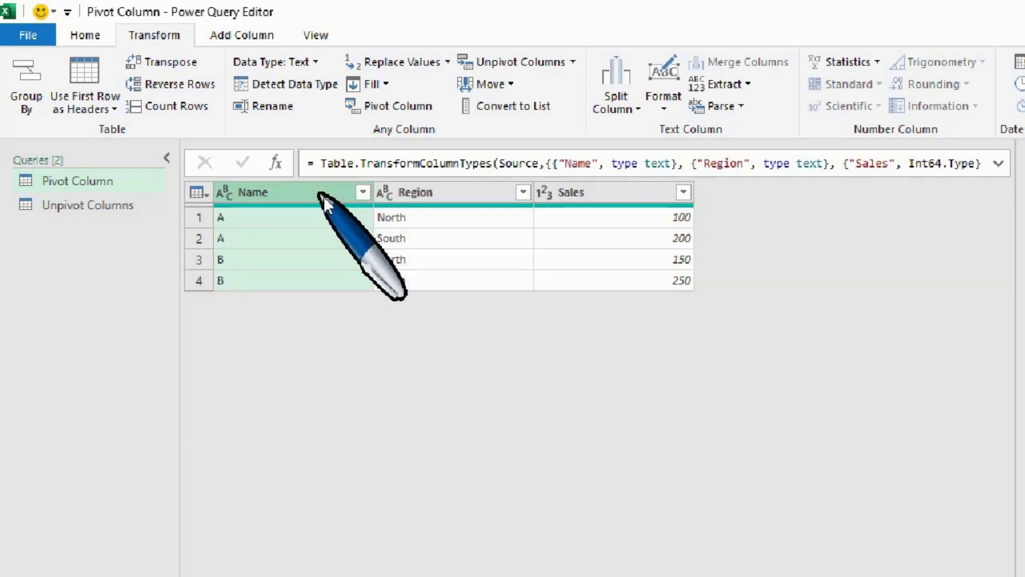
{"action": "left_click", "coordinate": [401, 109]}
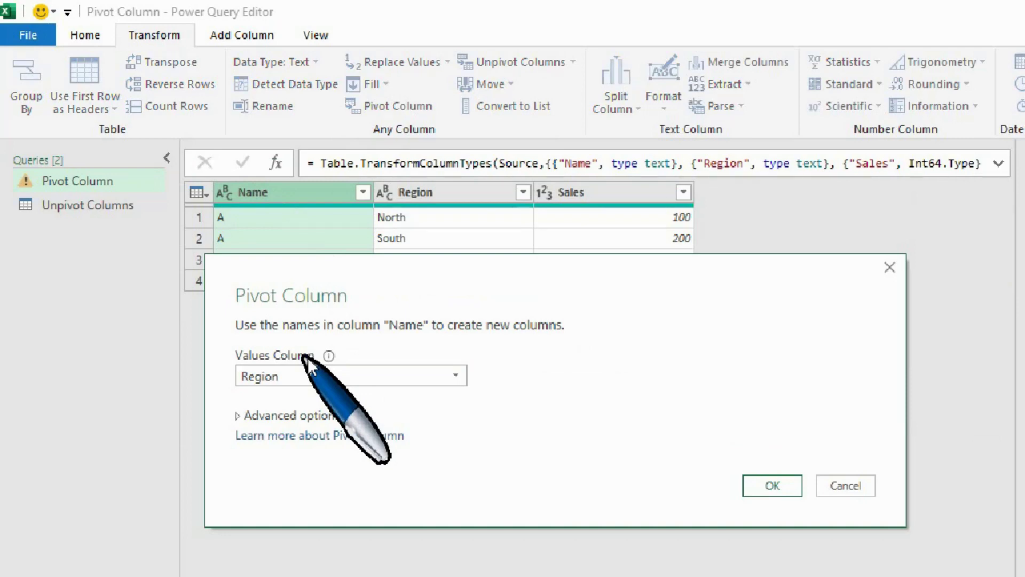
{"action": "left_click", "coordinate": [320, 376]}
{"action": "left_click", "coordinate": [336, 421]}
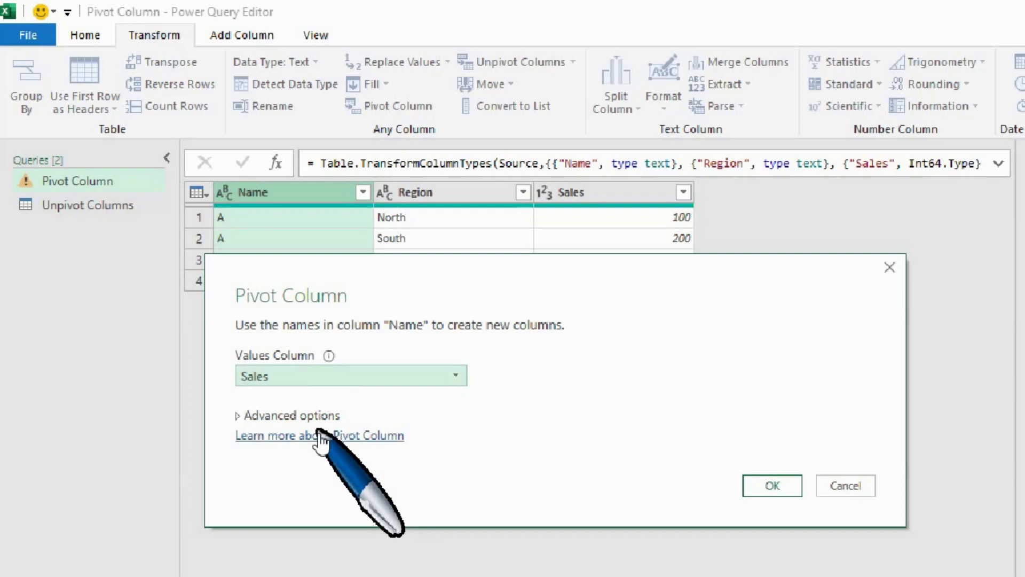
{"action": "left_click", "coordinate": [320, 416]}
{"action": "left_click", "coordinate": [355, 456]}
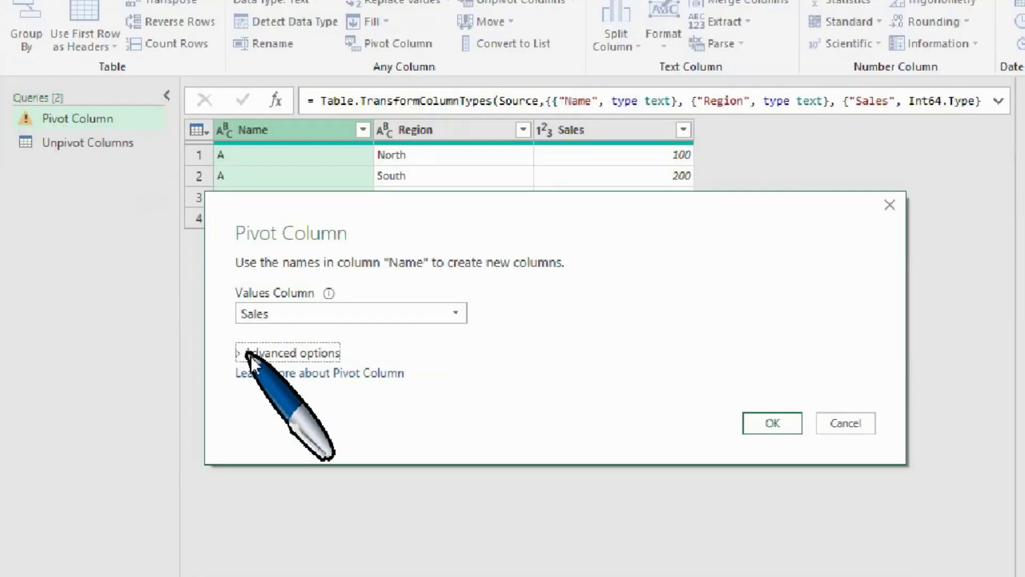
{"action": "left_click", "coordinate": [251, 418]}
{"action": "left_click", "coordinate": [772, 466]}
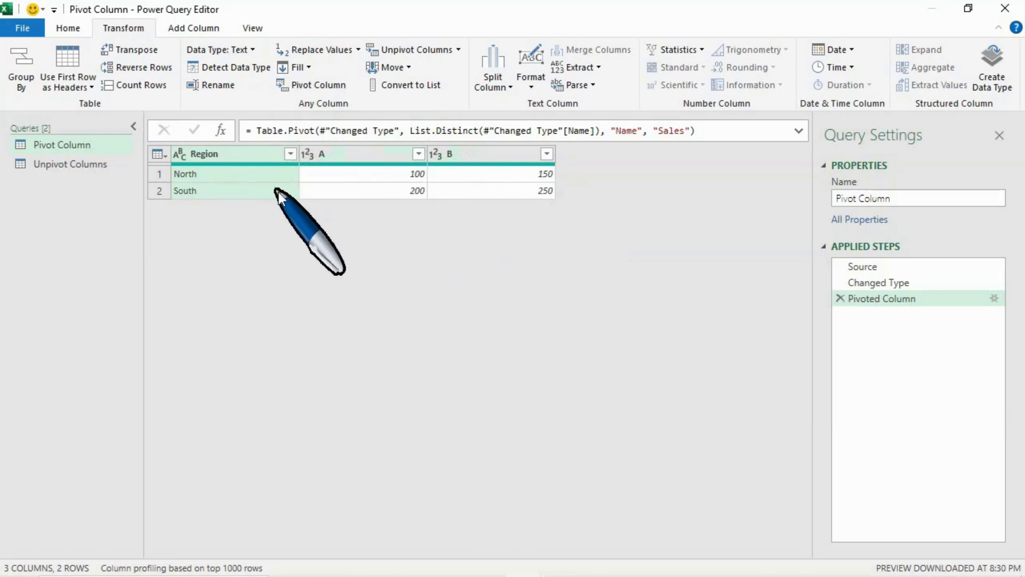
Step: Open the Unpivot Columns query and review the unpivot options available for its Name column
{"action": "left_click", "coordinate": [74, 166]}
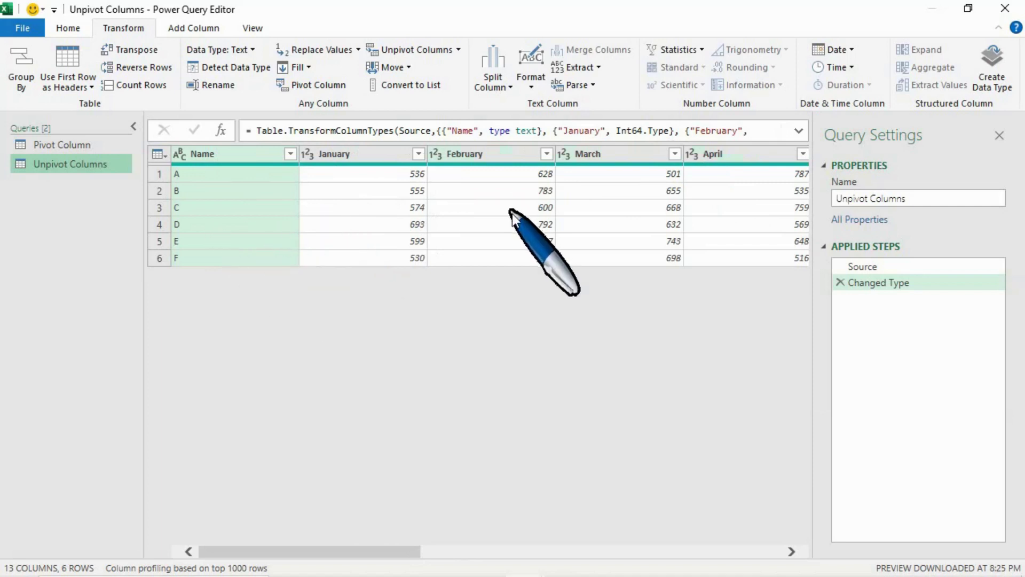
{"action": "left_click", "coordinate": [278, 190]}
{"action": "left_click", "coordinate": [313, 174]}
{"action": "left_click", "coordinate": [259, 179]}
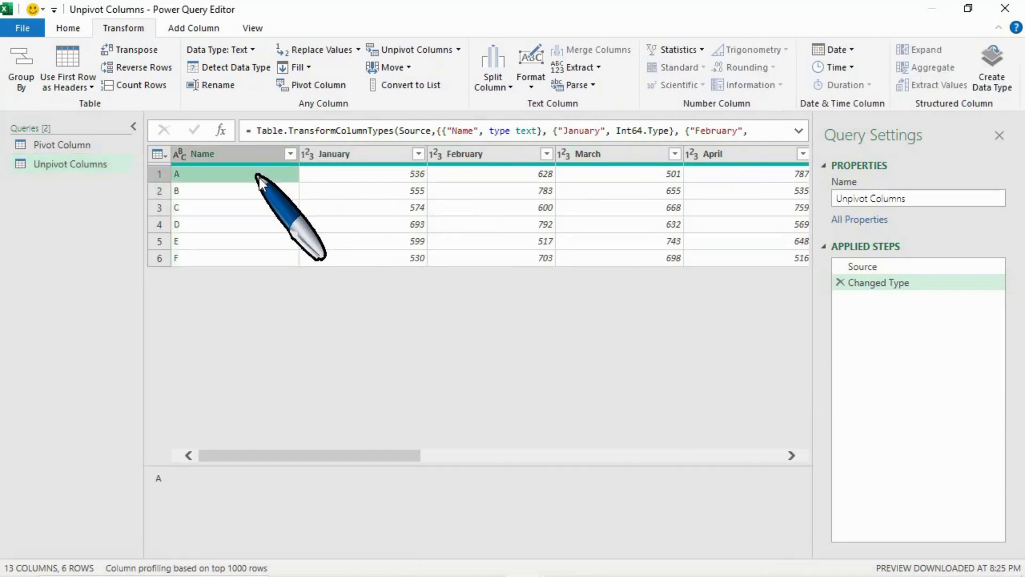
{"action": "left_click", "coordinate": [460, 50]}
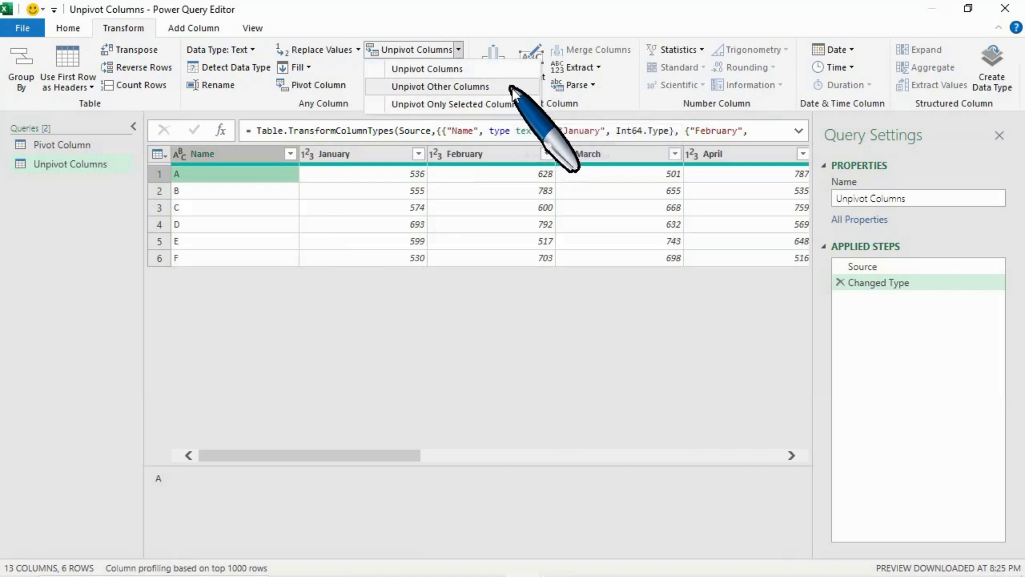
{"action": "left_click", "coordinate": [266, 180]}
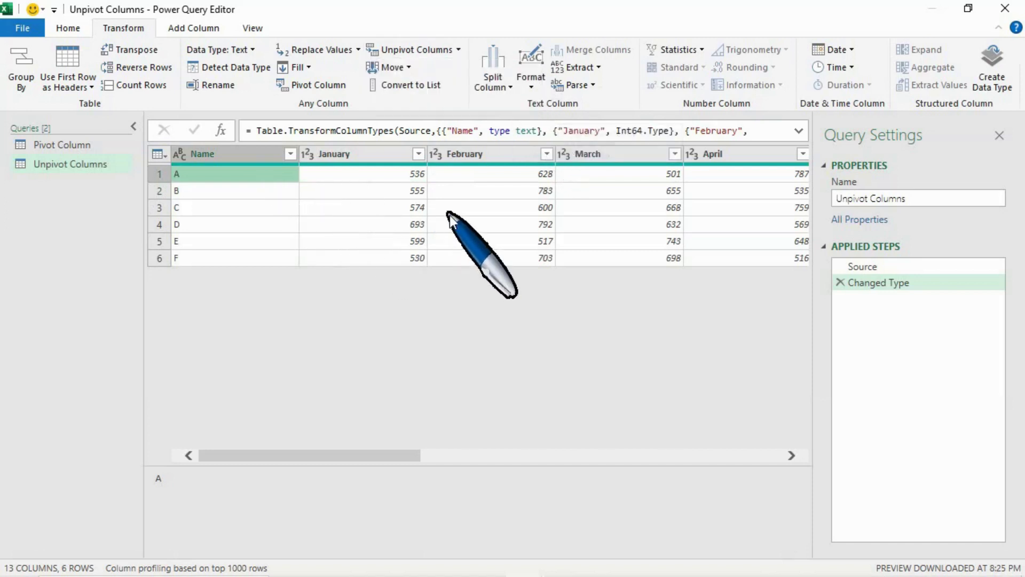
Step: Apply Unpivot Columns to the Name column alone, check the Attribute and Value columns, and delete that applied step
{"action": "left_click", "coordinate": [347, 156]}
{"action": "left_click", "coordinate": [483, 155]}
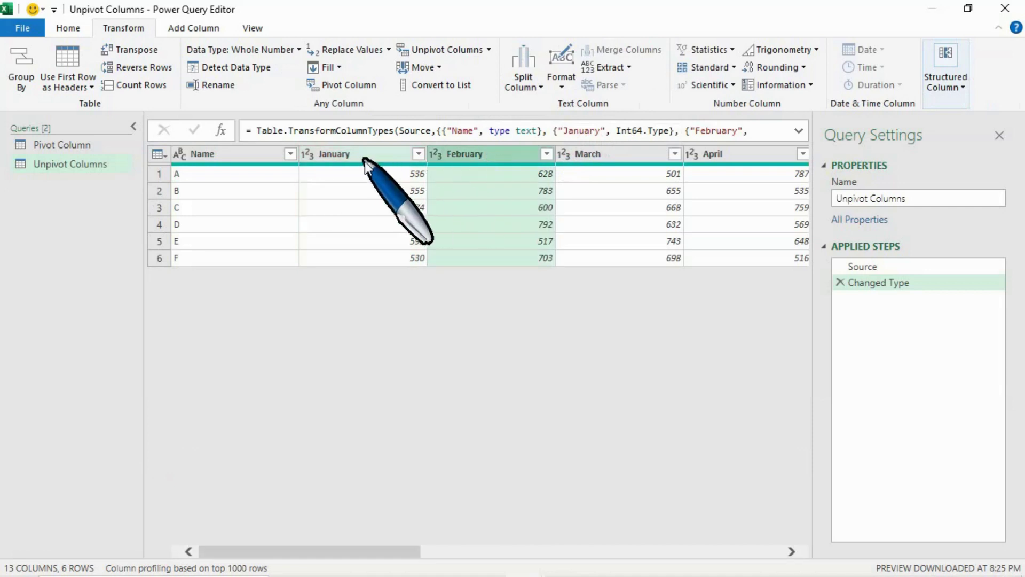
{"action": "left_click", "coordinate": [365, 156]}
{"action": "left_click", "coordinate": [252, 156]}
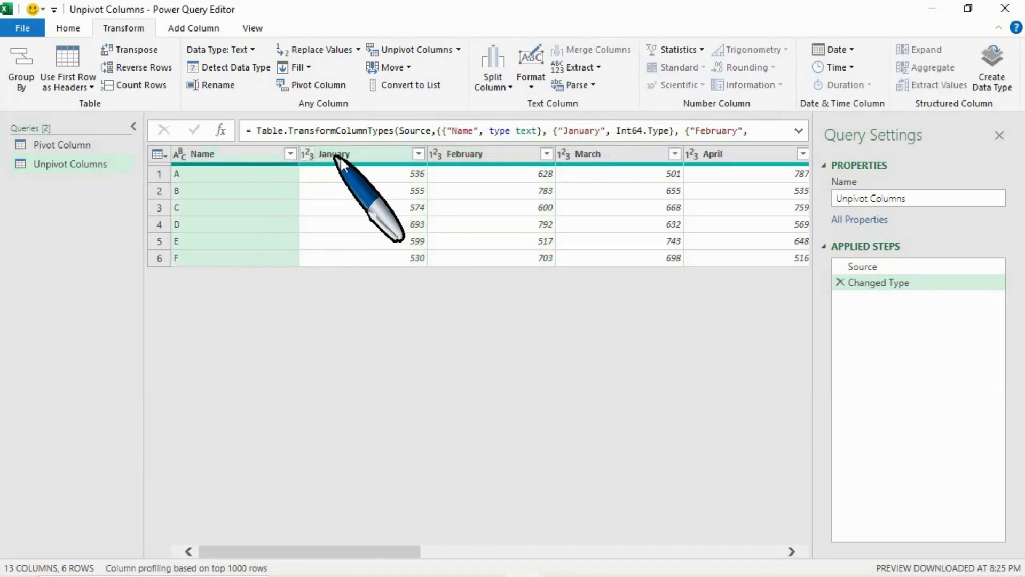
{"action": "left_click", "coordinate": [460, 49]}
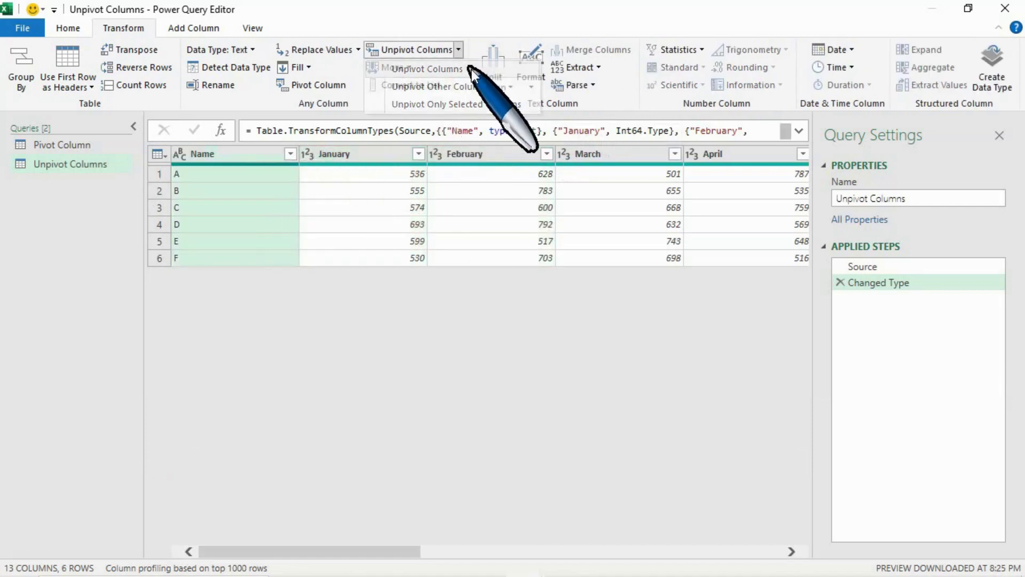
{"action": "left_click", "coordinate": [471, 69]}
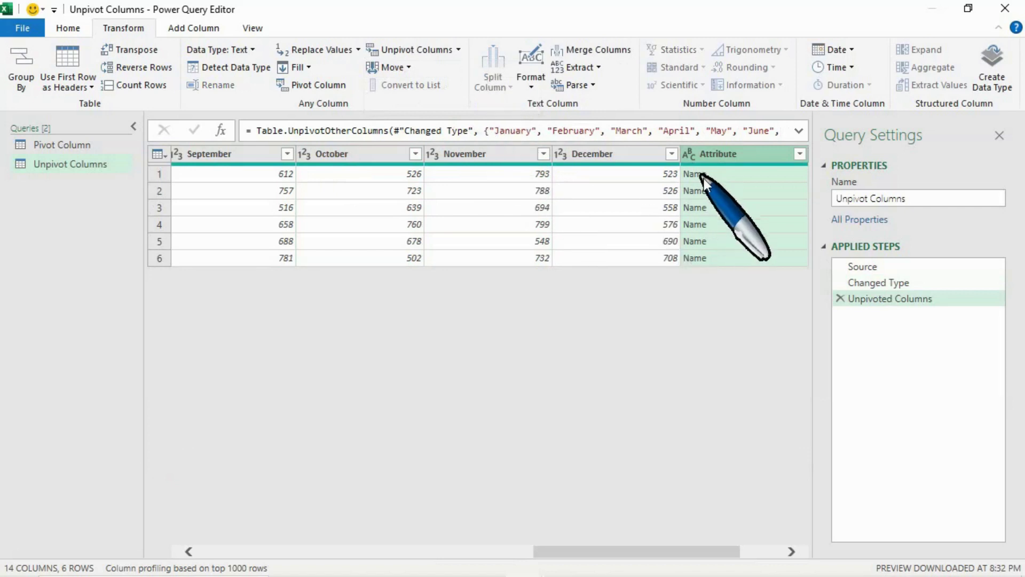
{"action": "left_click_drag", "start_coordinate": [699, 550], "coordinate": [740, 551]}
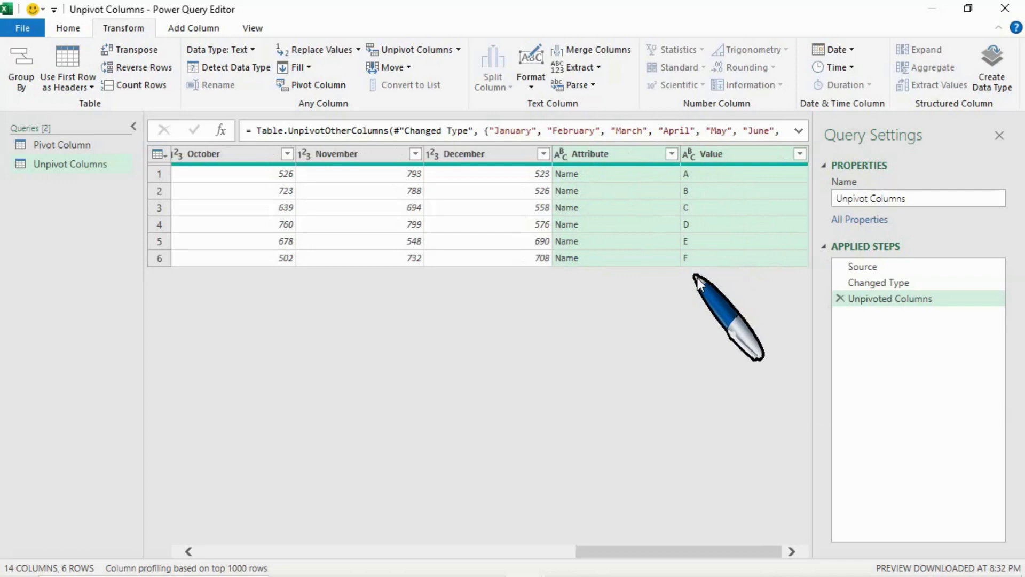
{"action": "left_click", "coordinate": [840, 298]}
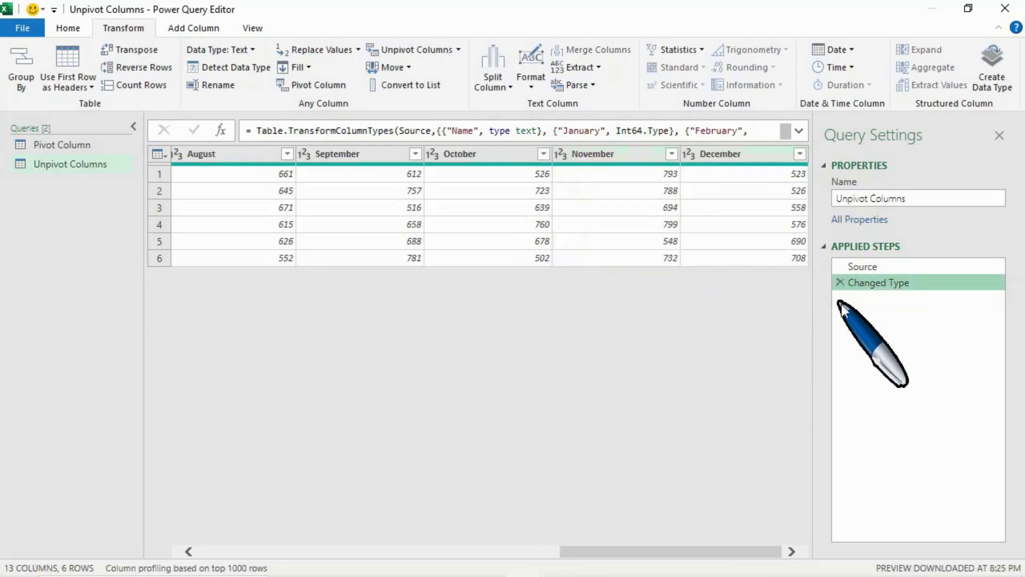
{"action": "left_click_drag", "start_coordinate": [647, 553], "coordinate": [251, 556]}
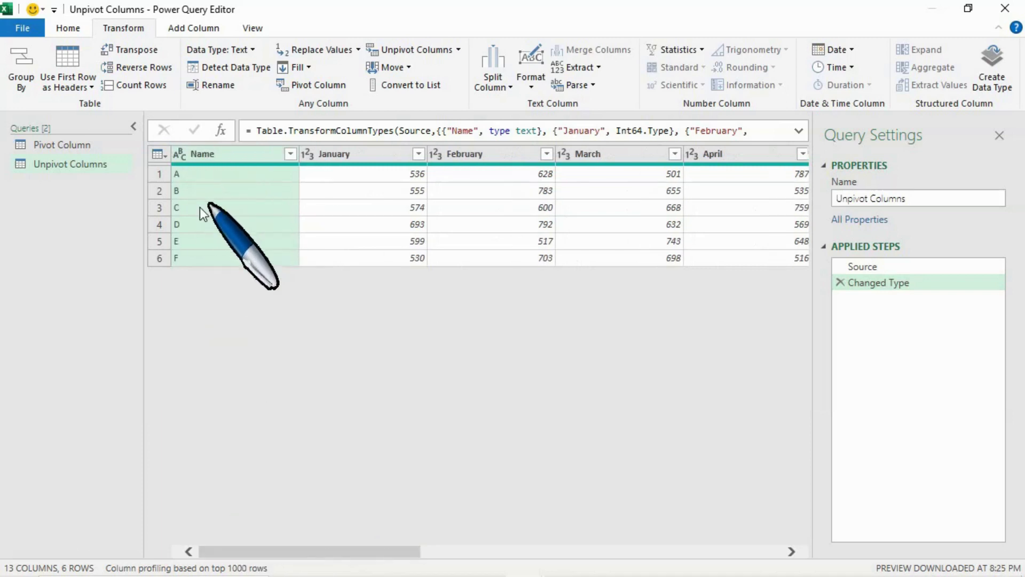
Step: Apply Unpivot Columns to the January column alone, check the Attribute and Value columns, and delete that applied step
{"action": "left_click", "coordinate": [334, 154]}
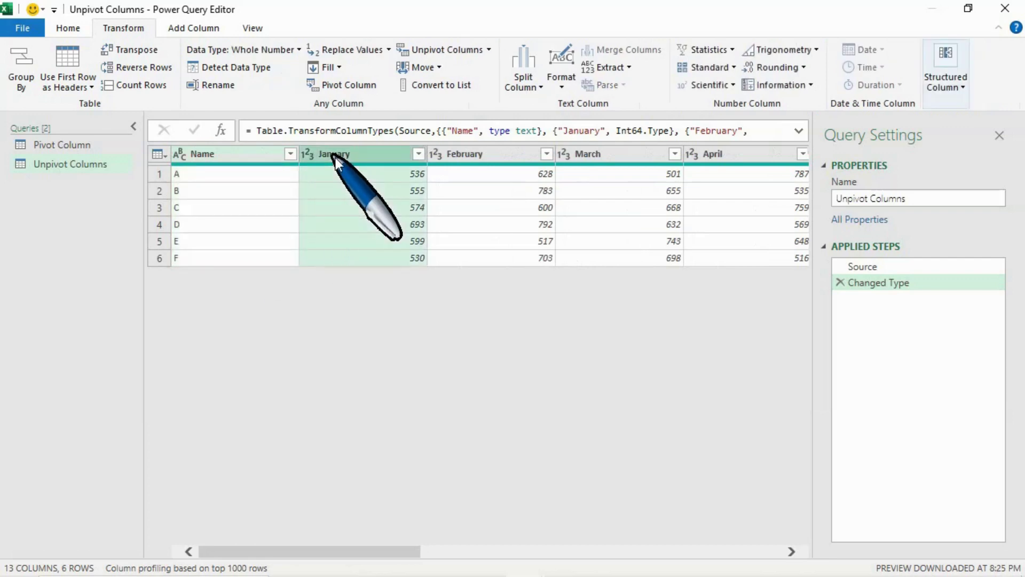
{"action": "left_click", "coordinate": [489, 50]}
{"action": "left_click", "coordinate": [494, 69]}
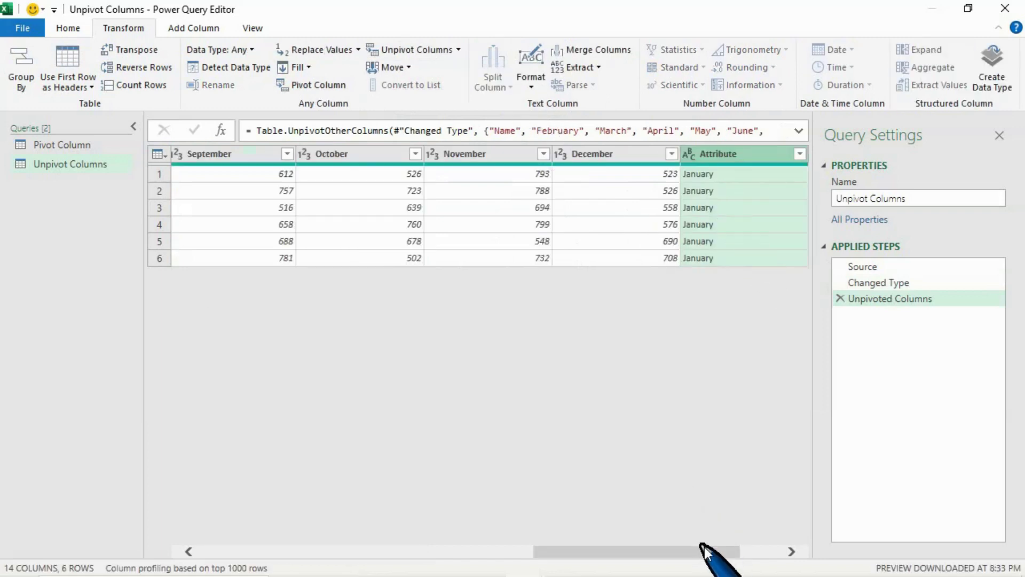
{"action": "left_click_drag", "start_coordinate": [703, 550], "coordinate": [744, 550]}
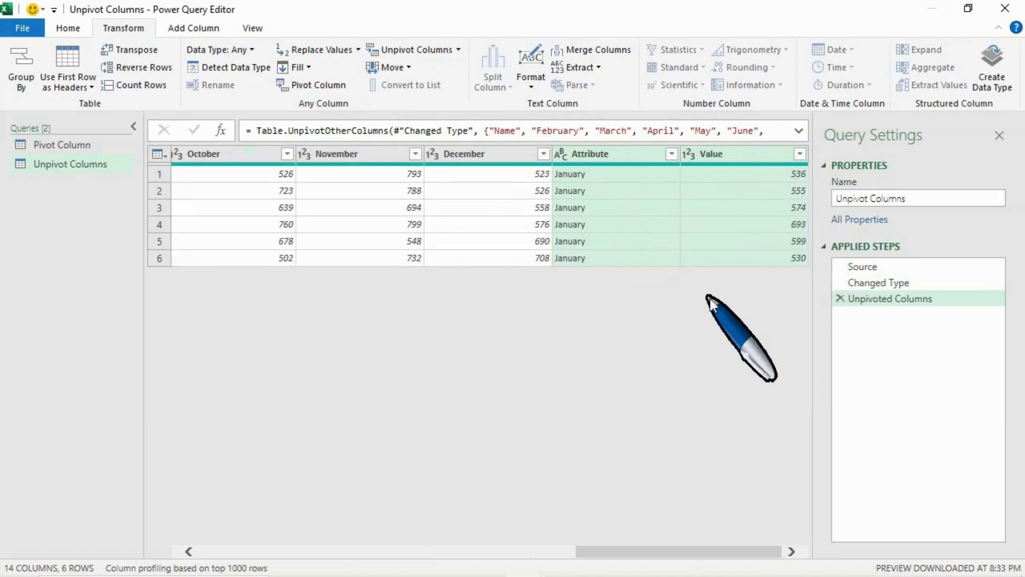
{"action": "left_click_drag", "start_coordinate": [702, 543], "coordinate": [778, 548]}
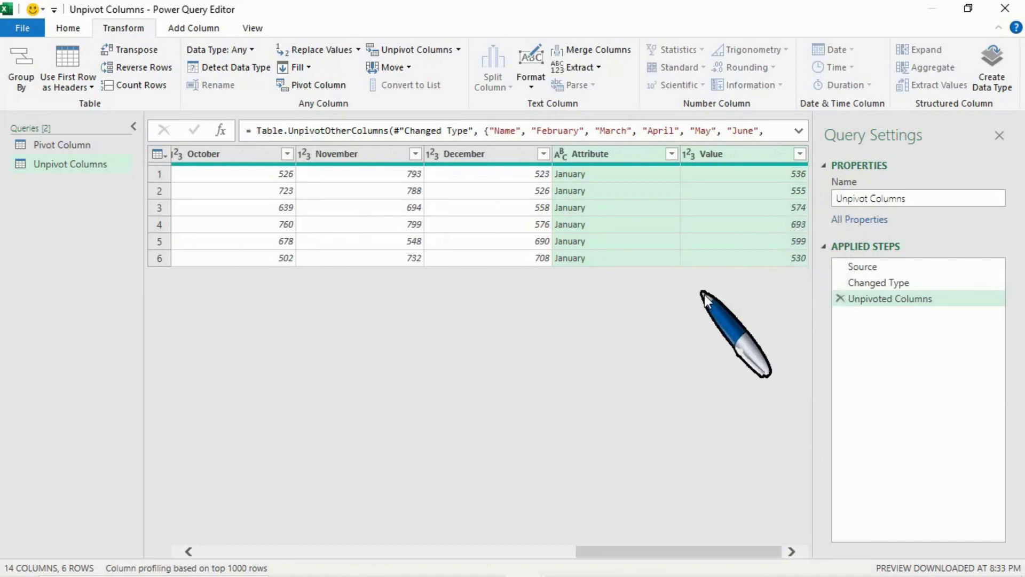
{"action": "left_click", "coordinate": [852, 283]}
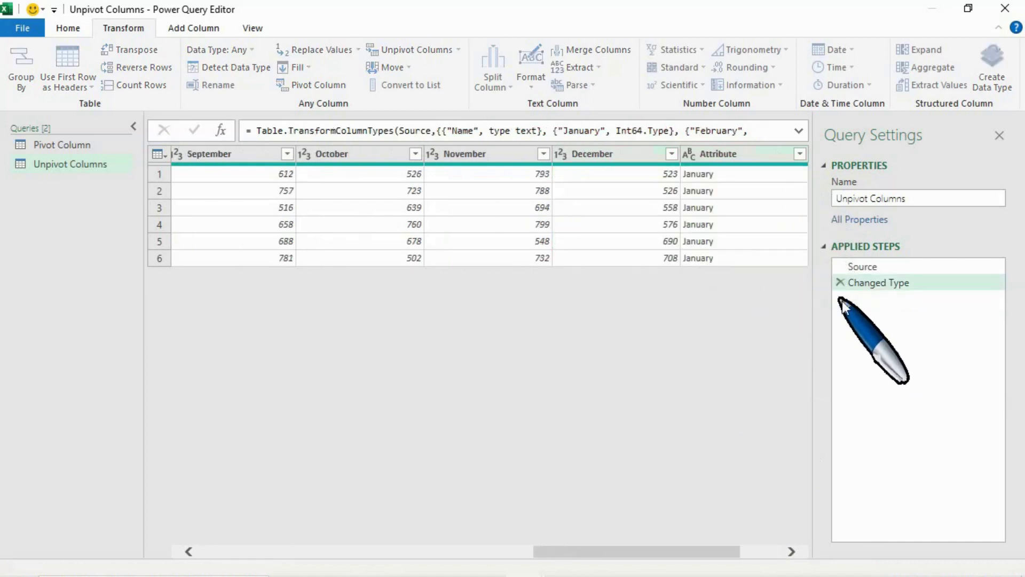
{"action": "left_click_drag", "start_coordinate": [662, 555], "coordinate": [263, 550]}
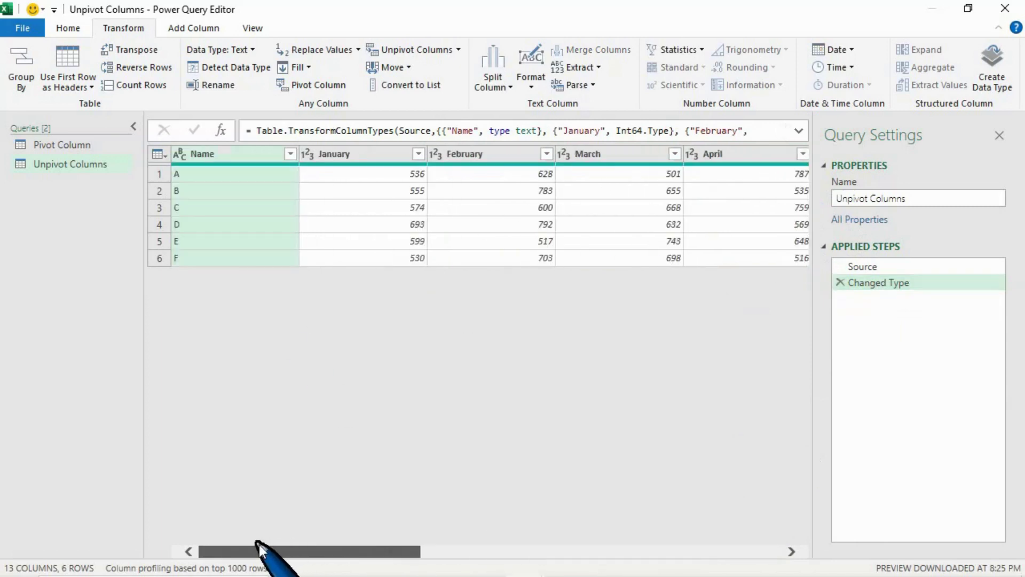
Step: Unpivot all columns except Name with Unpivot Other Columns, and delete that applied step
{"action": "left_click", "coordinate": [459, 50]}
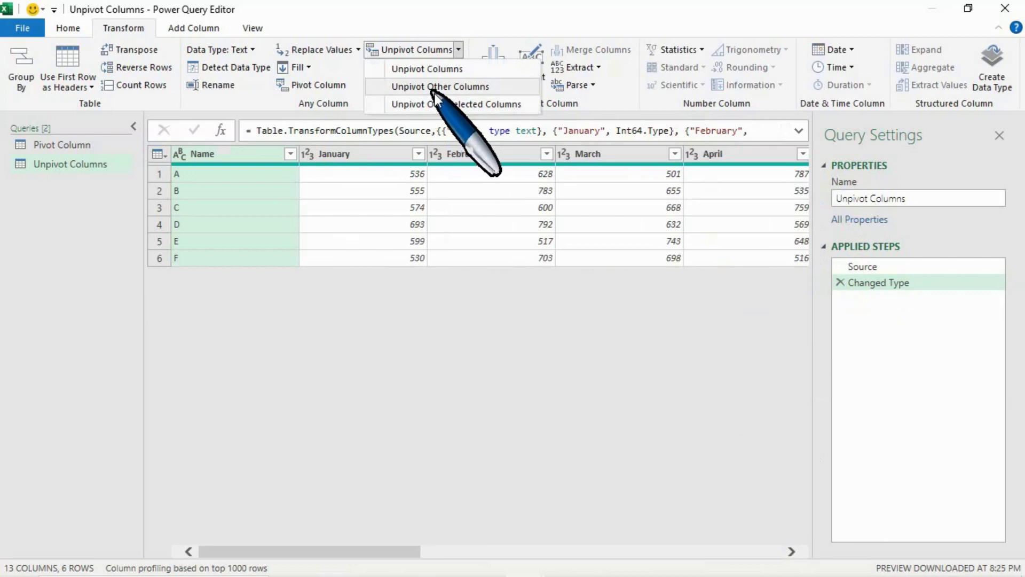
{"action": "left_click", "coordinate": [244, 161]}
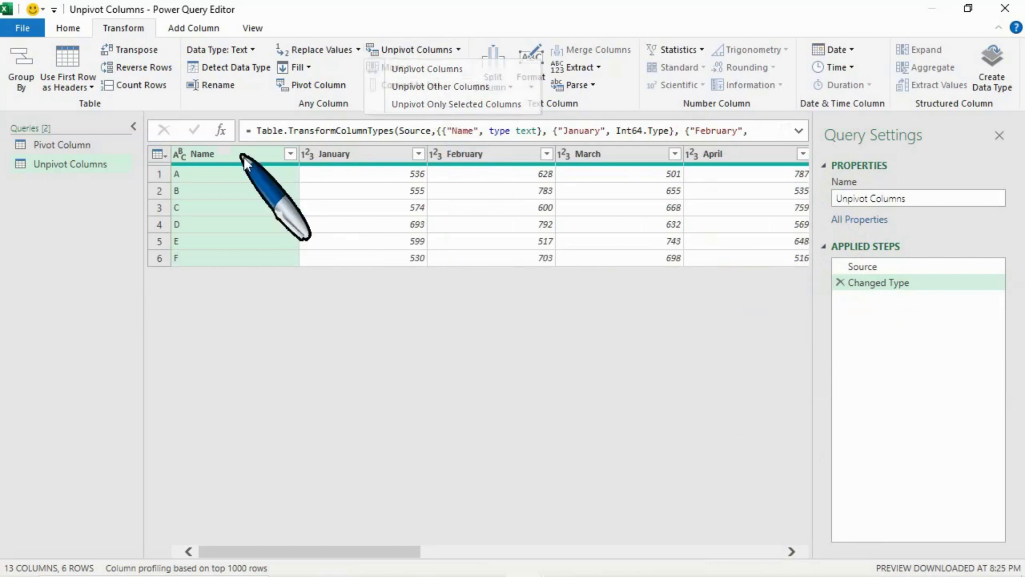
{"action": "left_click", "coordinate": [458, 50]}
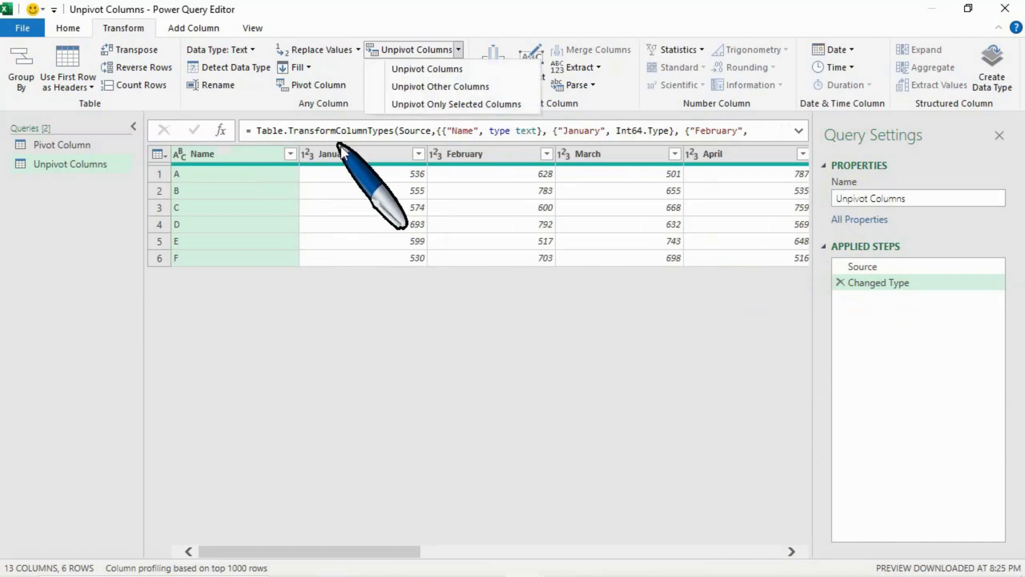
{"action": "right_click", "coordinate": [234, 159]}
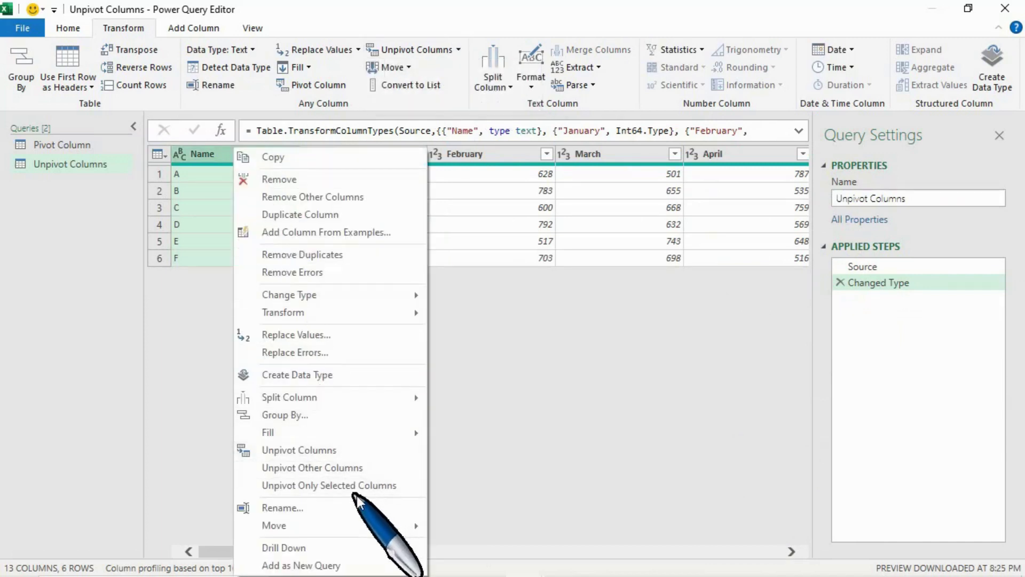
{"action": "left_click", "coordinate": [528, 442]}
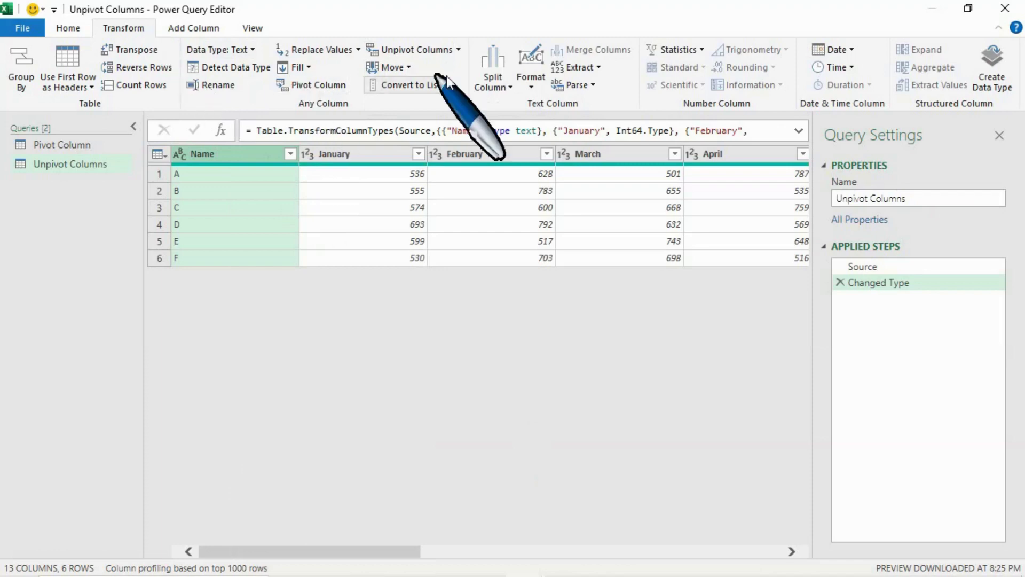
{"action": "left_click", "coordinate": [458, 49]}
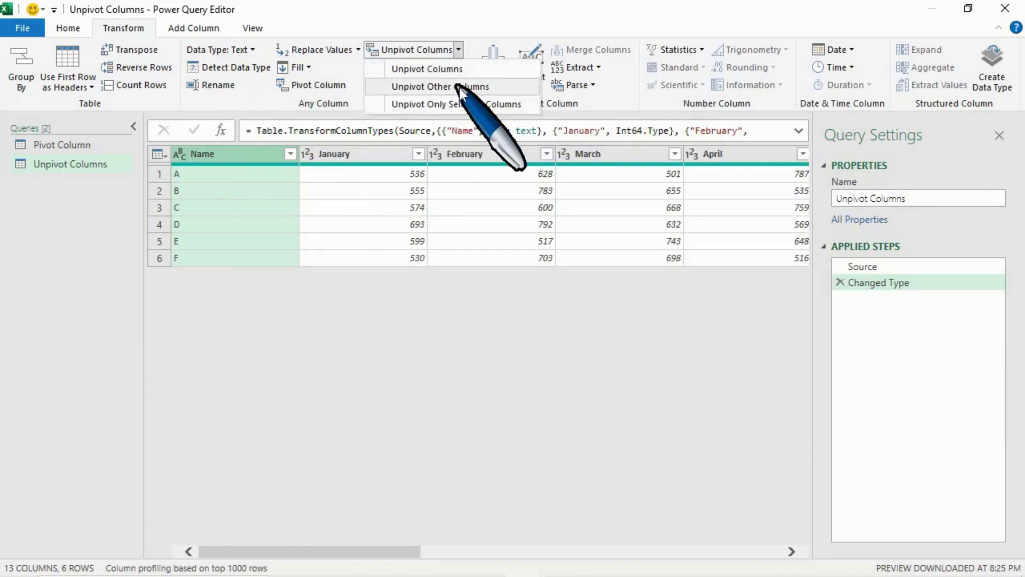
{"action": "left_click", "coordinate": [502, 90]}
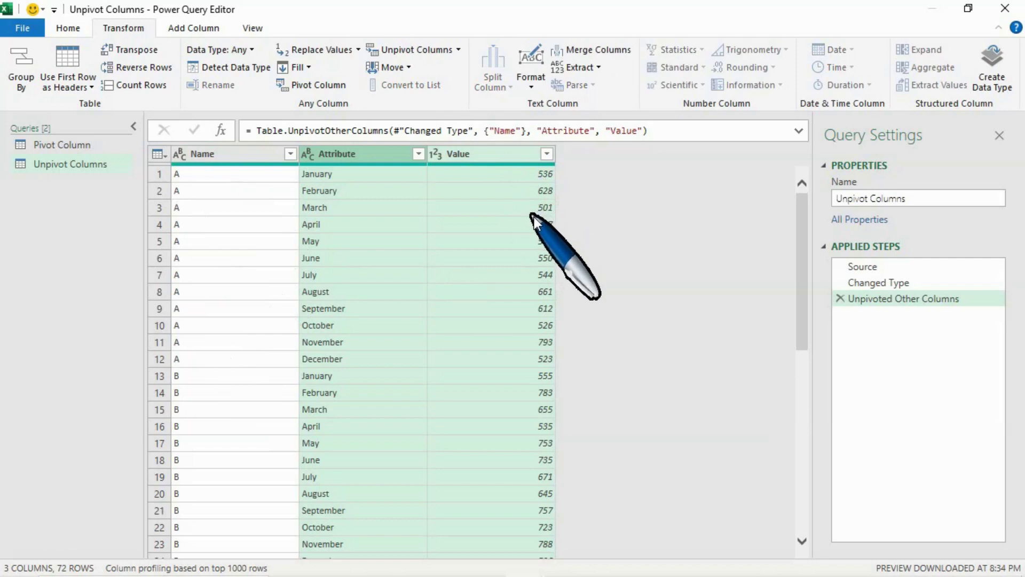
{"action": "left_click", "coordinate": [842, 299]}
Step: Unpivot the Name through April columns with Unpivot Only Selected Columns, check the Attribute and Value columns, and delete that applied step
{"action": "left_click", "coordinate": [458, 50]}
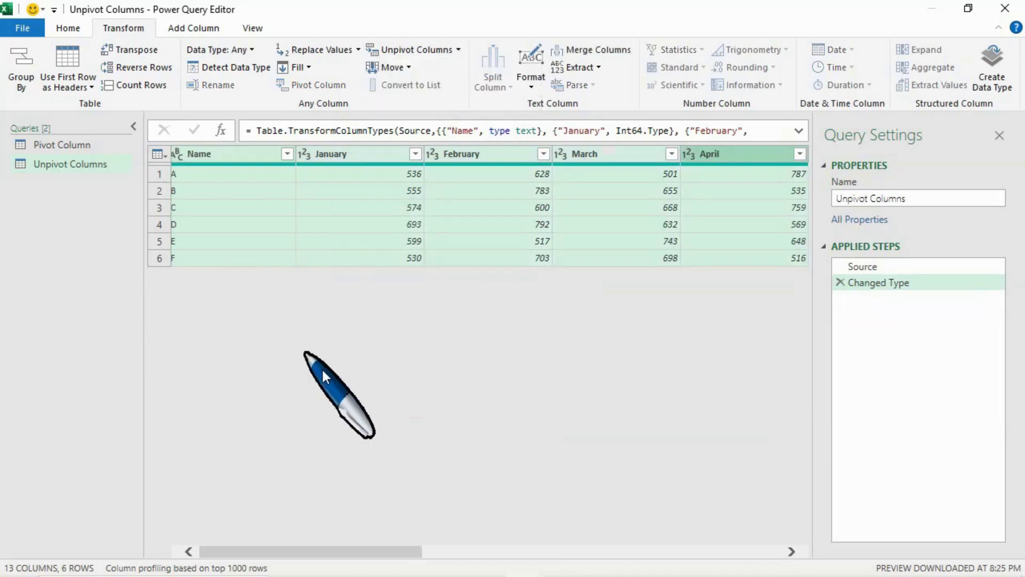
{"action": "left_click_drag", "start_coordinate": [327, 553], "coordinate": [327, 553]}
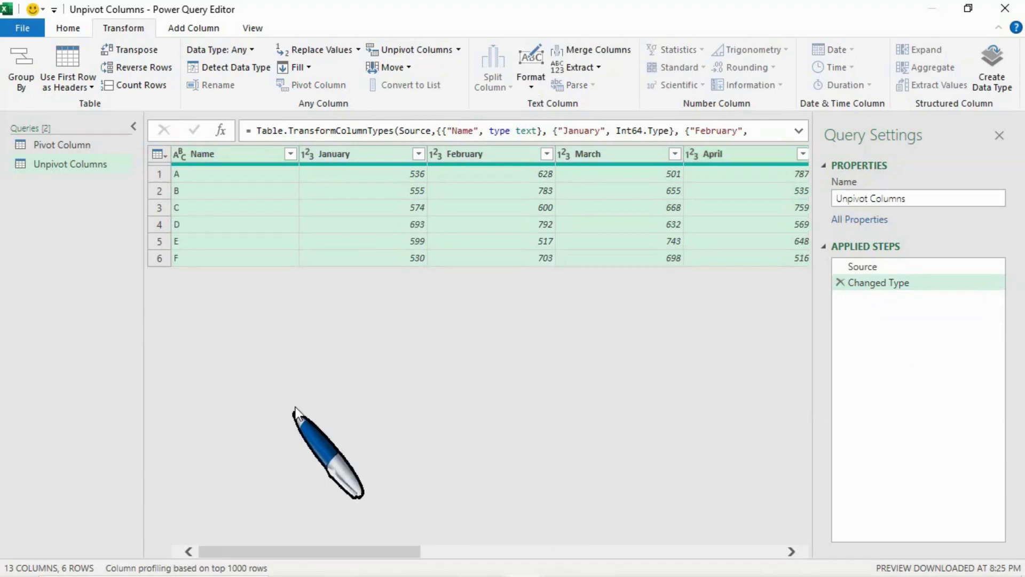
{"action": "left_click", "coordinate": [458, 49]}
{"action": "left_click", "coordinate": [508, 105]}
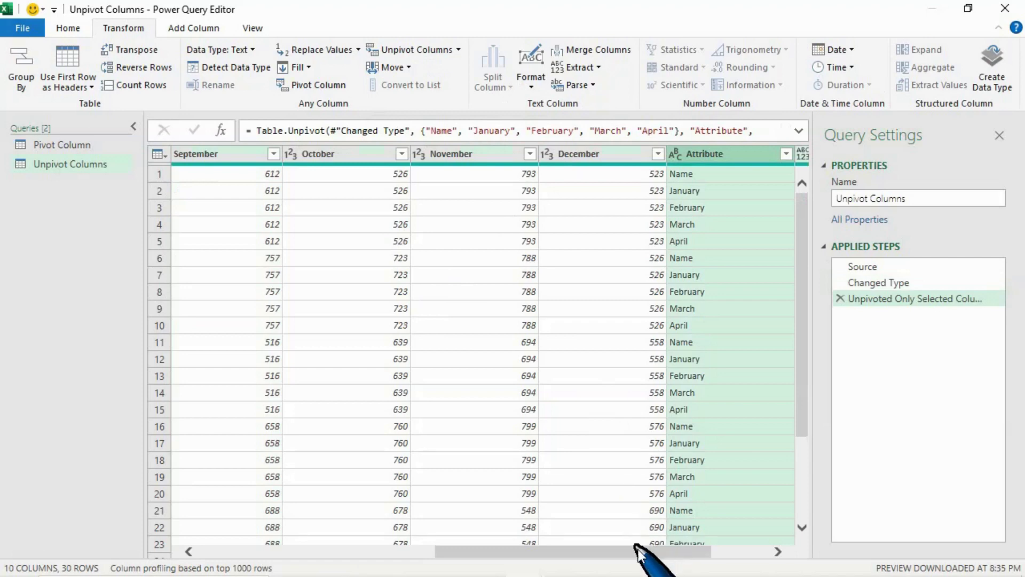
{"action": "left_click_drag", "start_coordinate": [651, 554], "coordinate": [778, 550]}
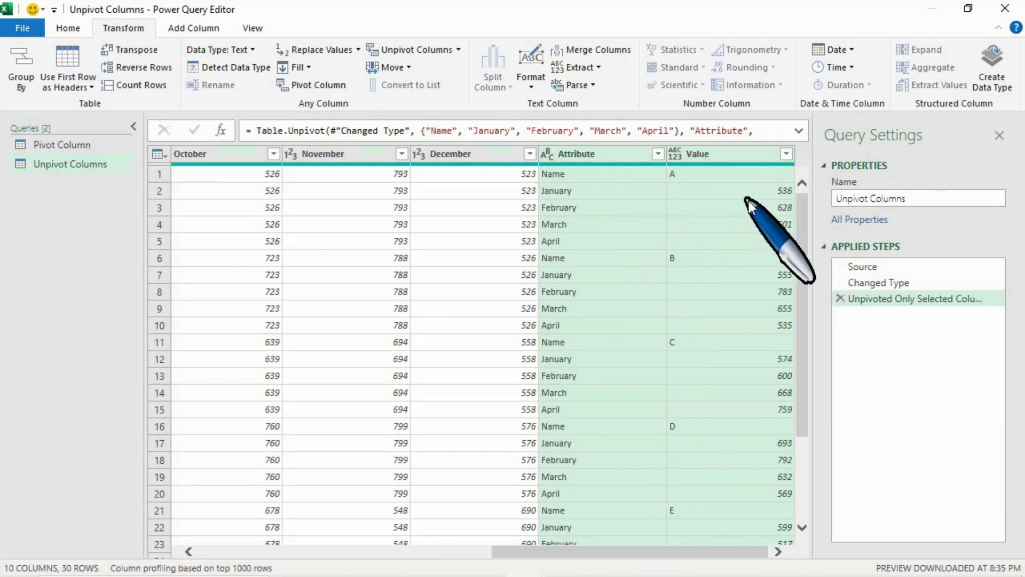
{"action": "left_click", "coordinate": [841, 298]}
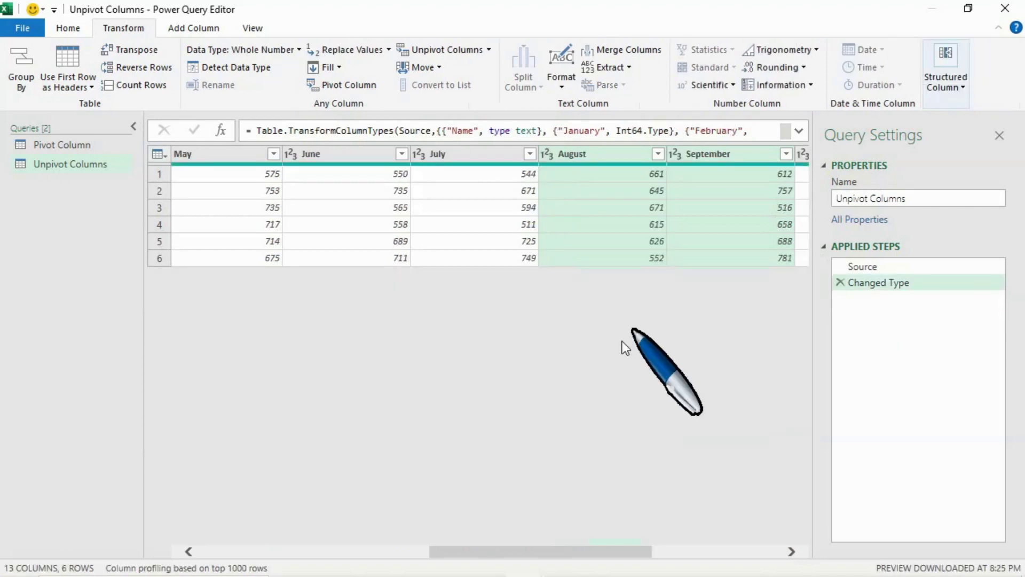
Step: Unpivot the January through December columns with Unpivot Only Selected Columns
{"action": "left_click_drag", "start_coordinate": [596, 550], "coordinate": [251, 550]}
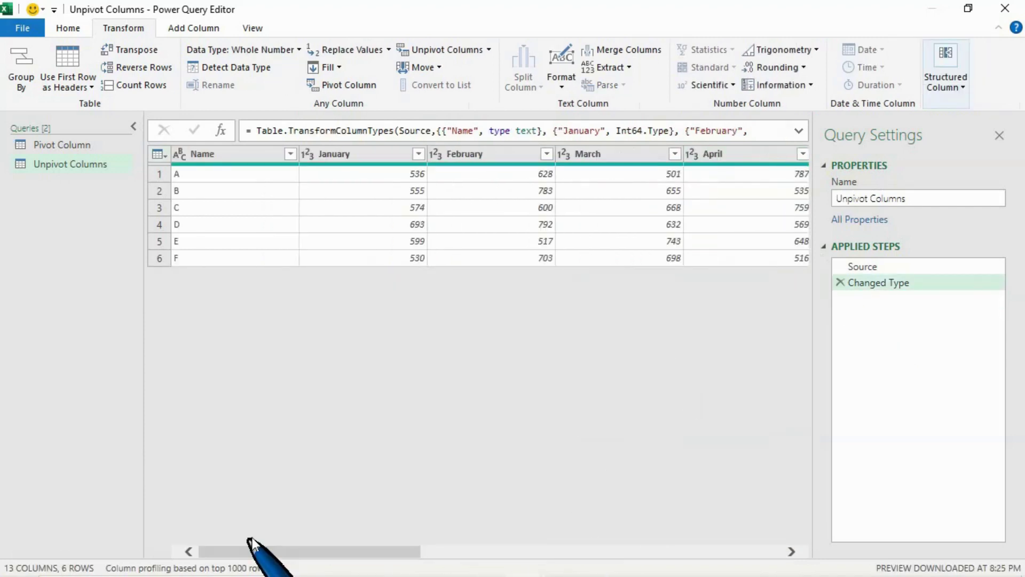
{"action": "left_click", "coordinate": [351, 153]}
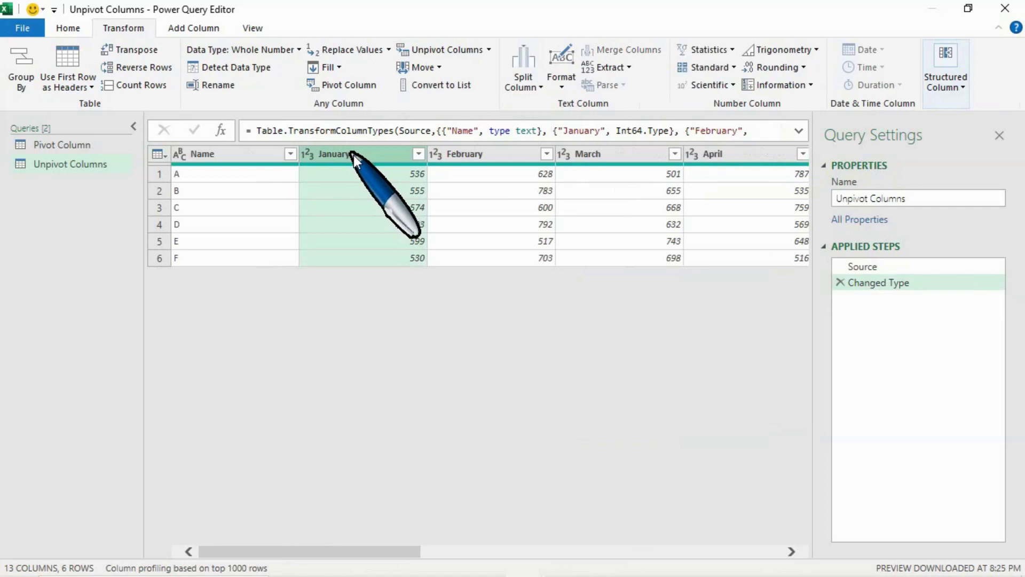
{"action": "key", "text": "shift+Right"}
{"action": "key", "text": "shift+Right"}
{"action": "key", "text": "shift+Right"}
{"action": "key", "text": "shift+Right"}
{"action": "key", "text": "shift+Right"}
{"action": "key", "text": "shift+Right"}
{"action": "key", "text": "shift+Right"}
{"action": "key", "text": "shift+Right"}
{"action": "key", "text": "shift+Right"}
{"action": "key", "text": "shift+Right"}
{"action": "key", "text": "shift+Right"}
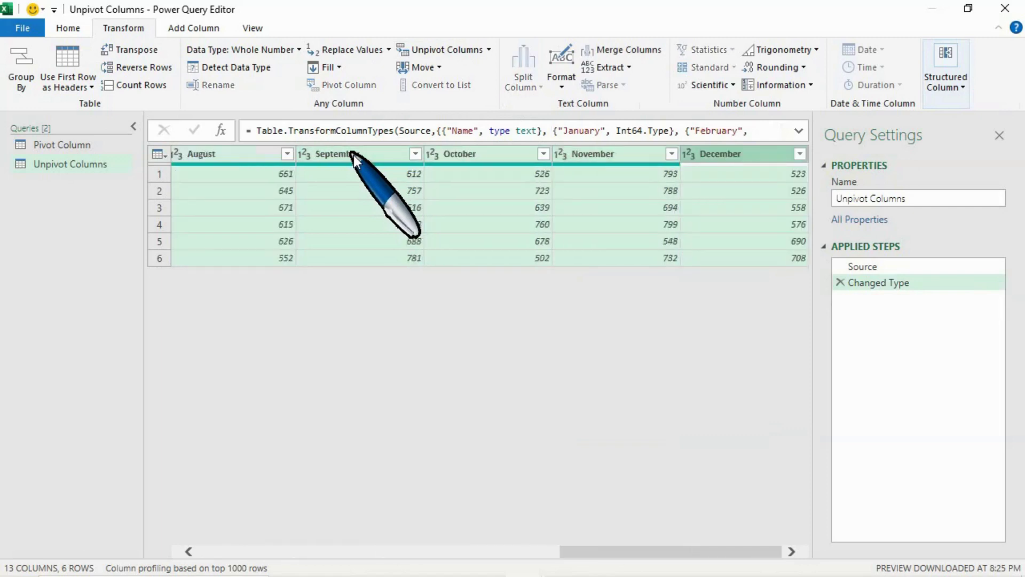
{"action": "left_click", "coordinate": [489, 50]}
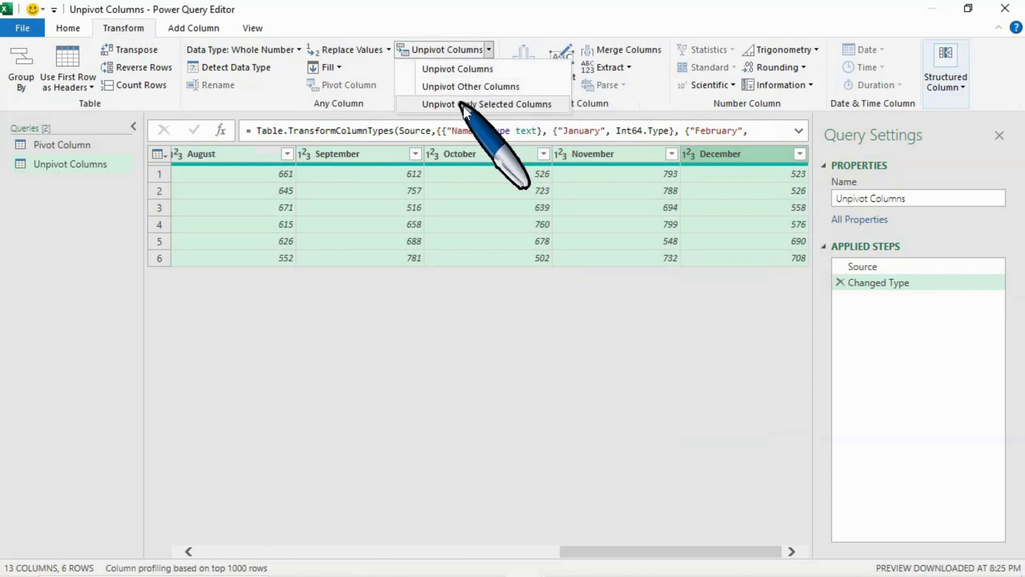
{"action": "left_click", "coordinate": [501, 105]}
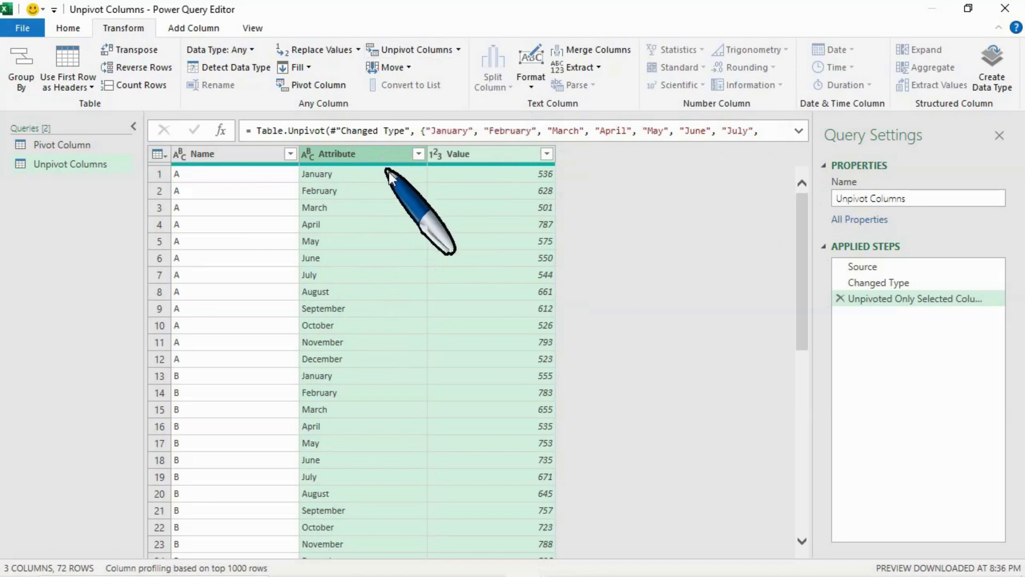
Step: Rename the Attribute column as Month and the Value column as Sales
{"action": "double_click", "coordinate": [356, 156]}
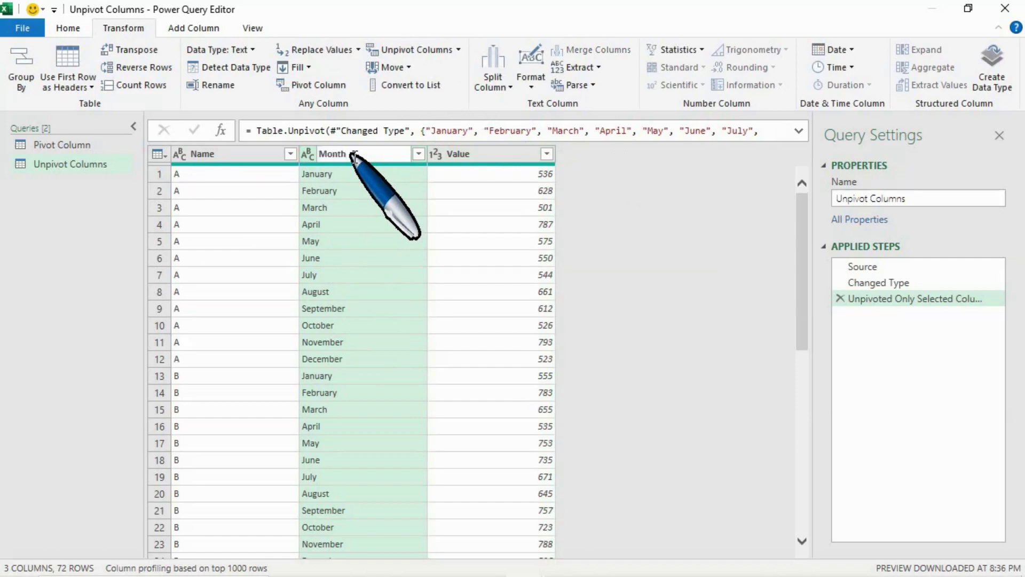
{"action": "key", "text": "Return"}
{"action": "double_click", "coordinate": [477, 153]}
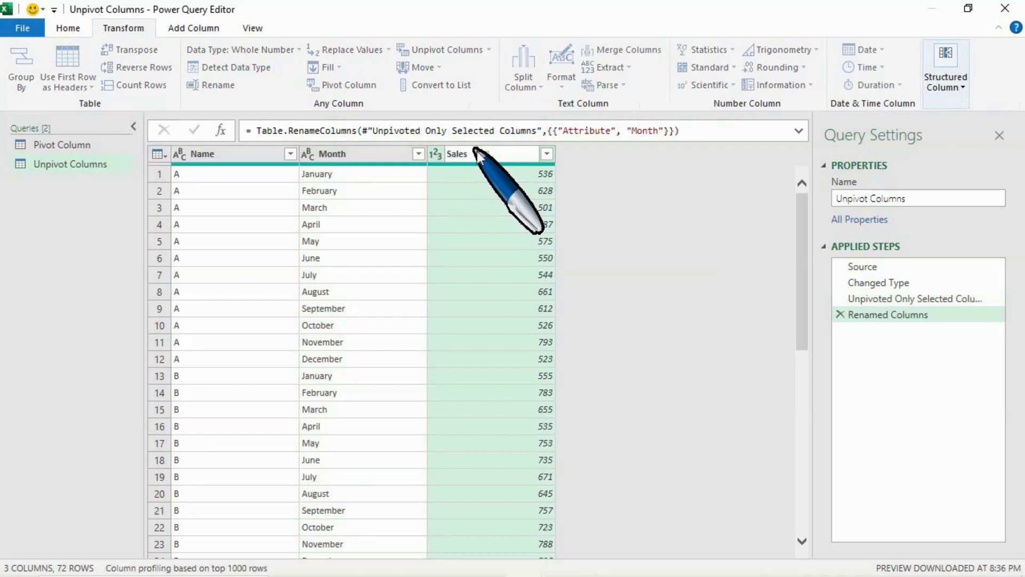
{"action": "type", "text": "Sales"}
{"action": "key", "text": "Return"}
Step: Close the query editor and load the Unpivot Columns query into an Excel worksheet
{"action": "left_click", "coordinate": [83, 30]}
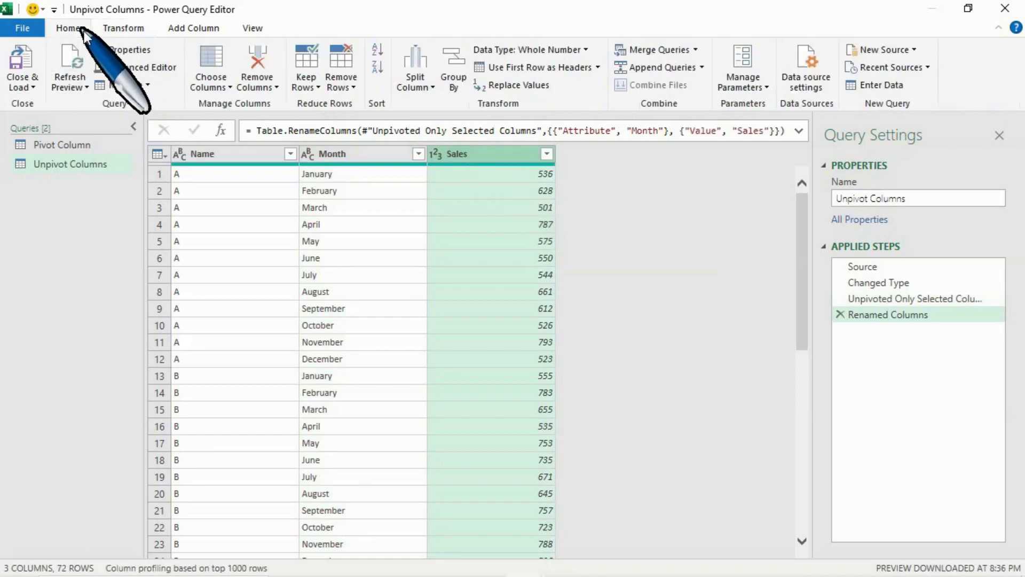
{"action": "left_click", "coordinate": [34, 87]}
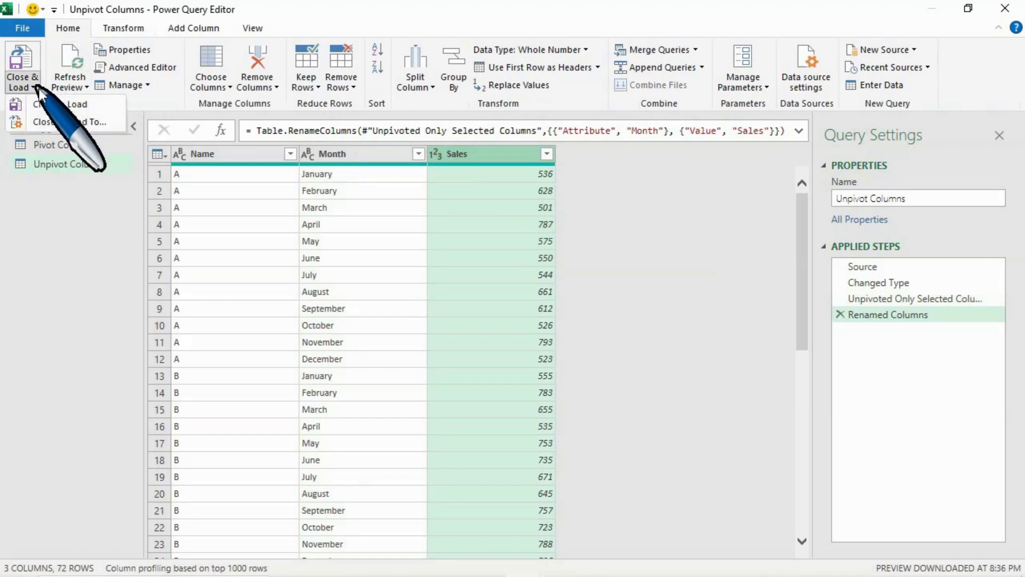
{"action": "left_click", "coordinate": [77, 105]}
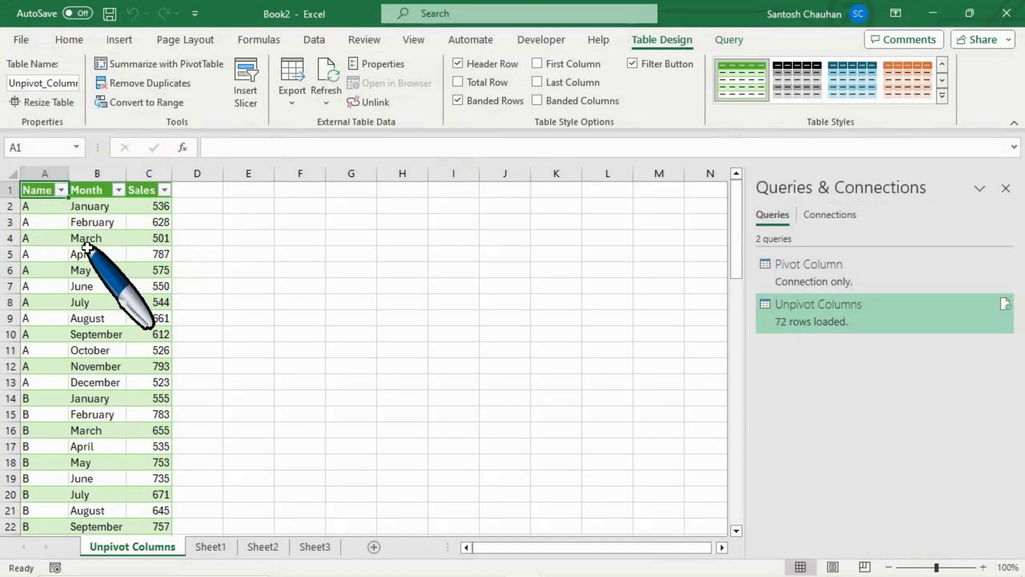
{"action": "left_click", "coordinate": [211, 206]}
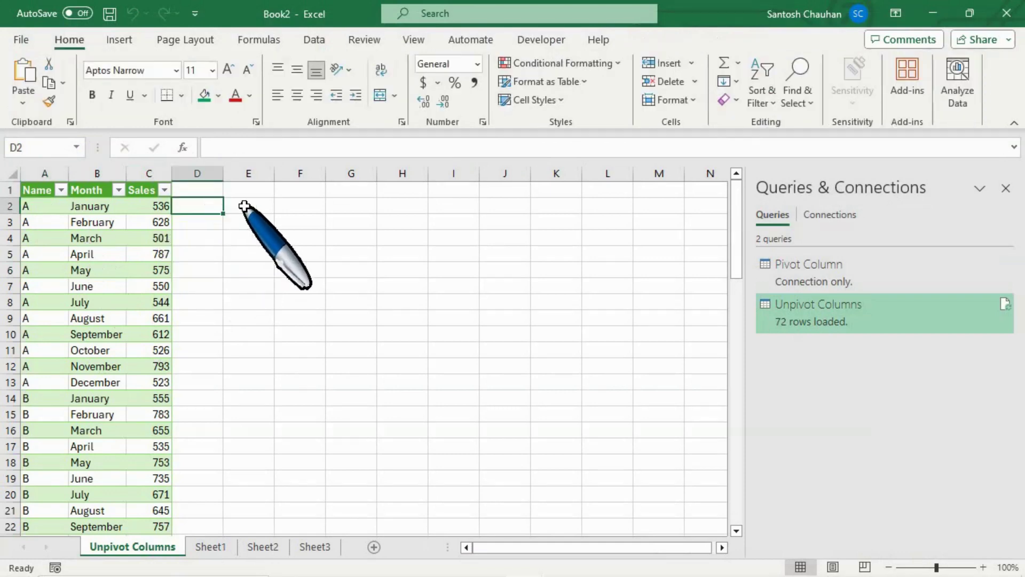
{"action": "key", "text": "alt+Tab"}
{"action": "left_click", "coordinate": [199, 209]}
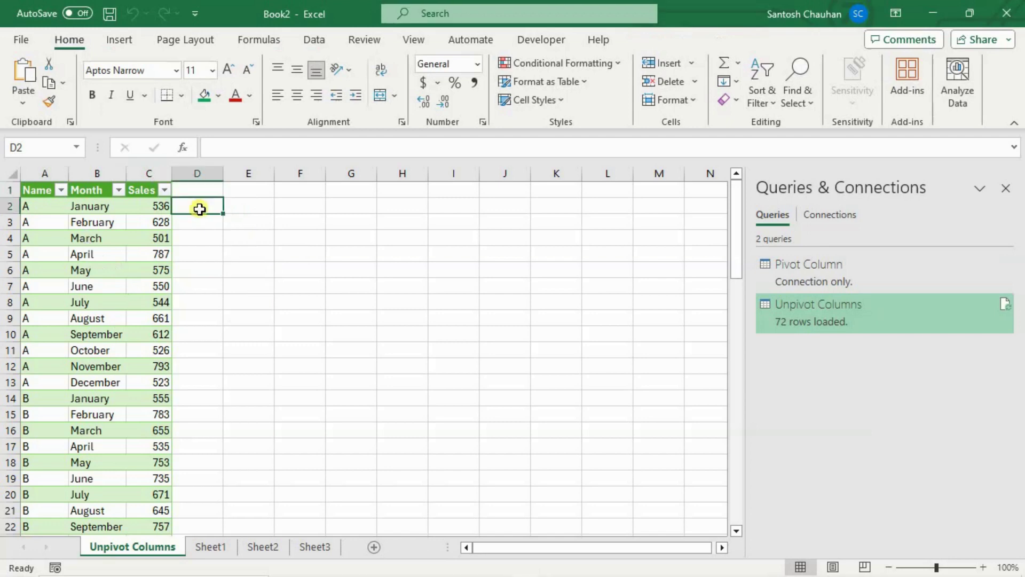